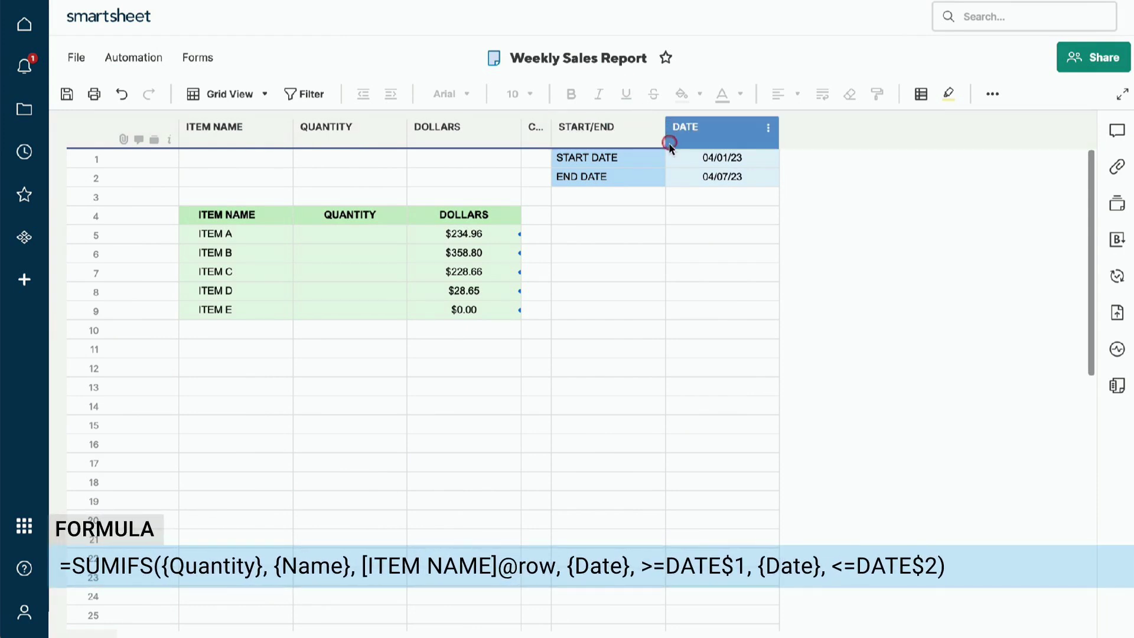
Begin a =SUMIFS( formula in ITEM A's QUANTITY cell in row 5.
mouse_move(675, 187)
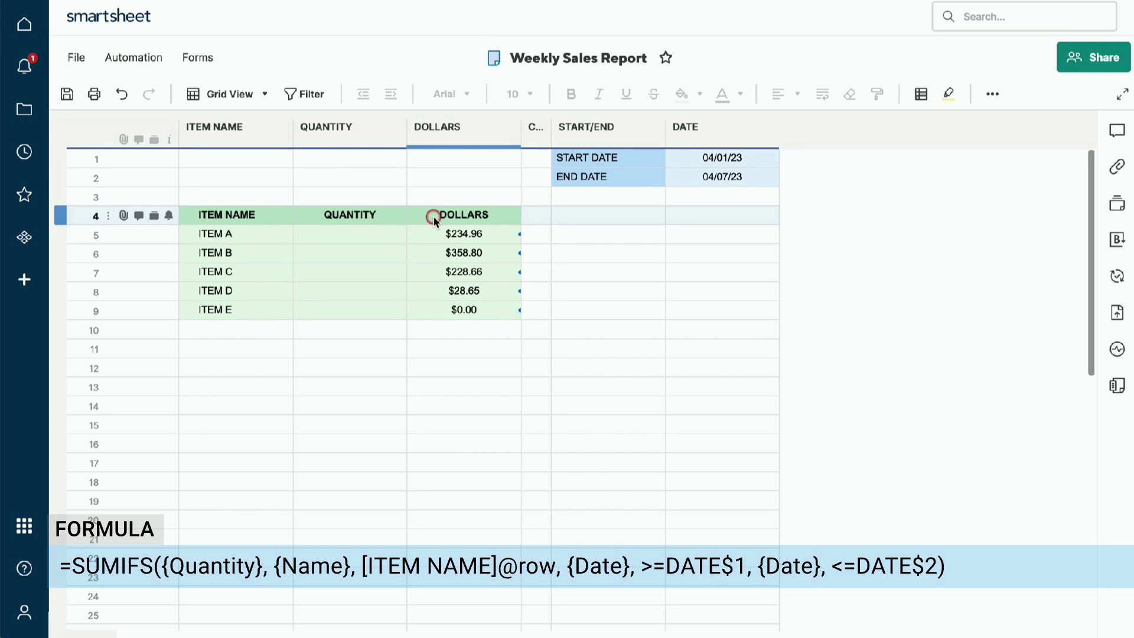
left_click(370, 235)
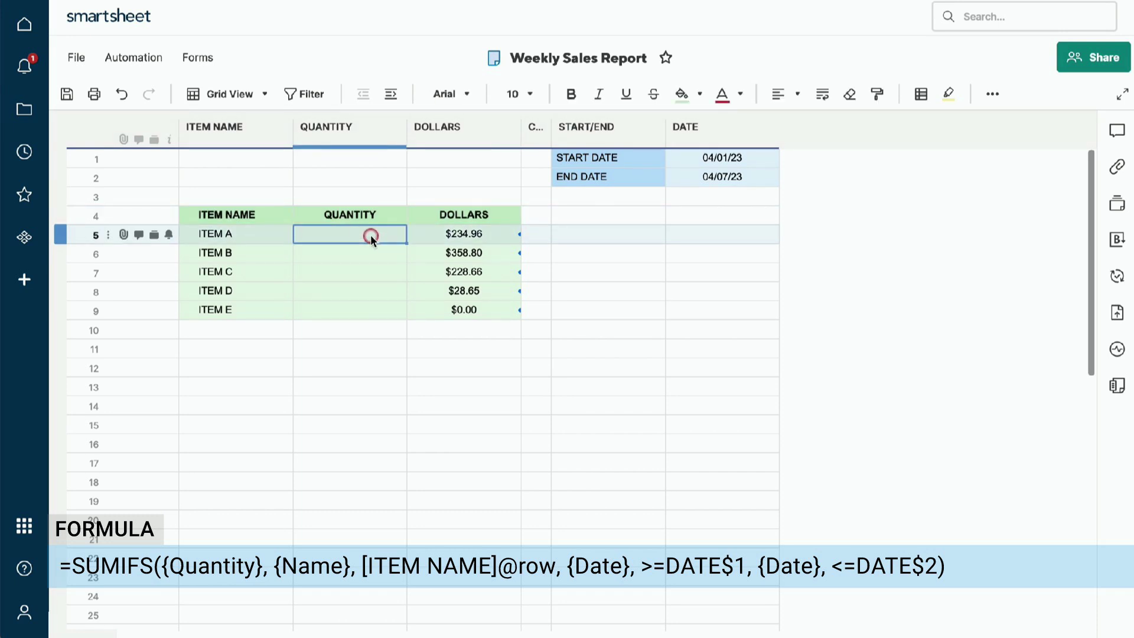
type("=sum")
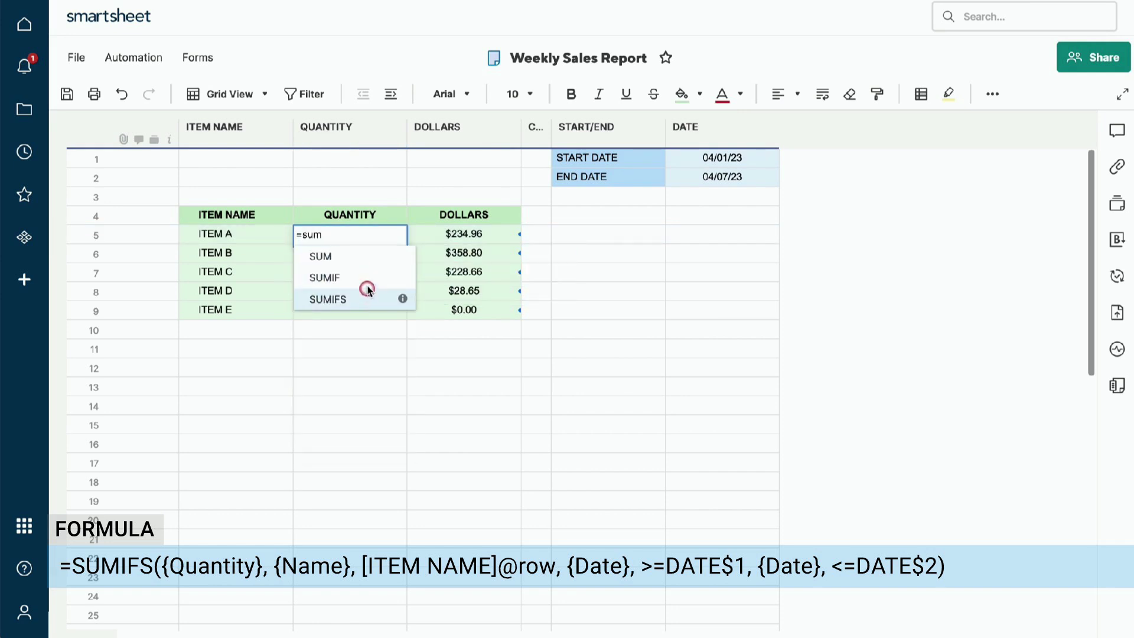
mouse_move(369, 301)
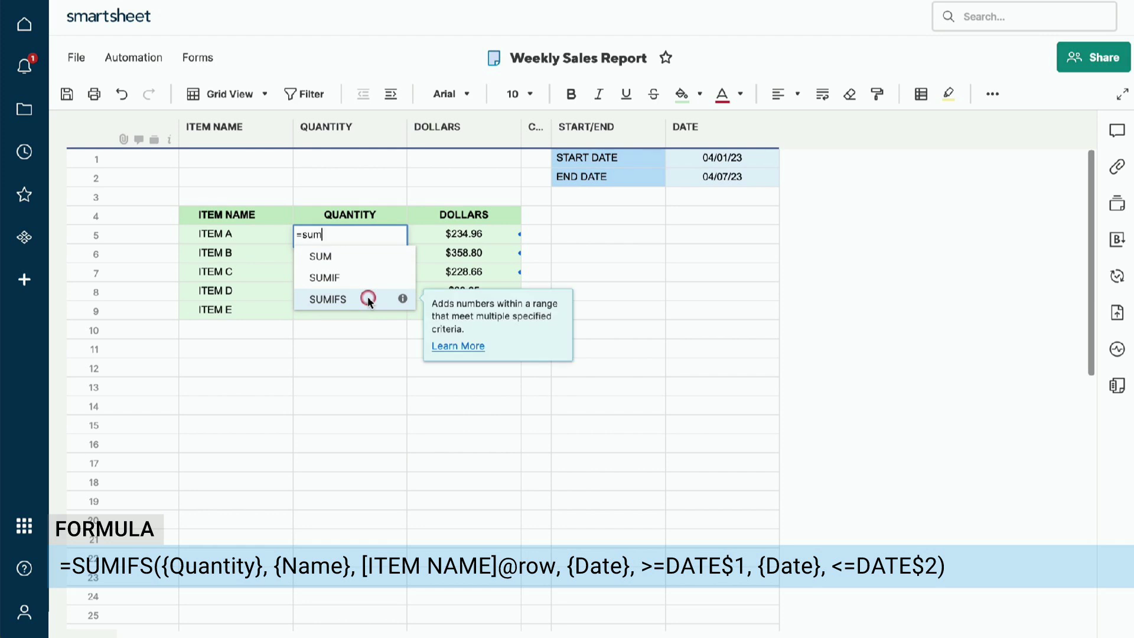
left_click(368, 298)
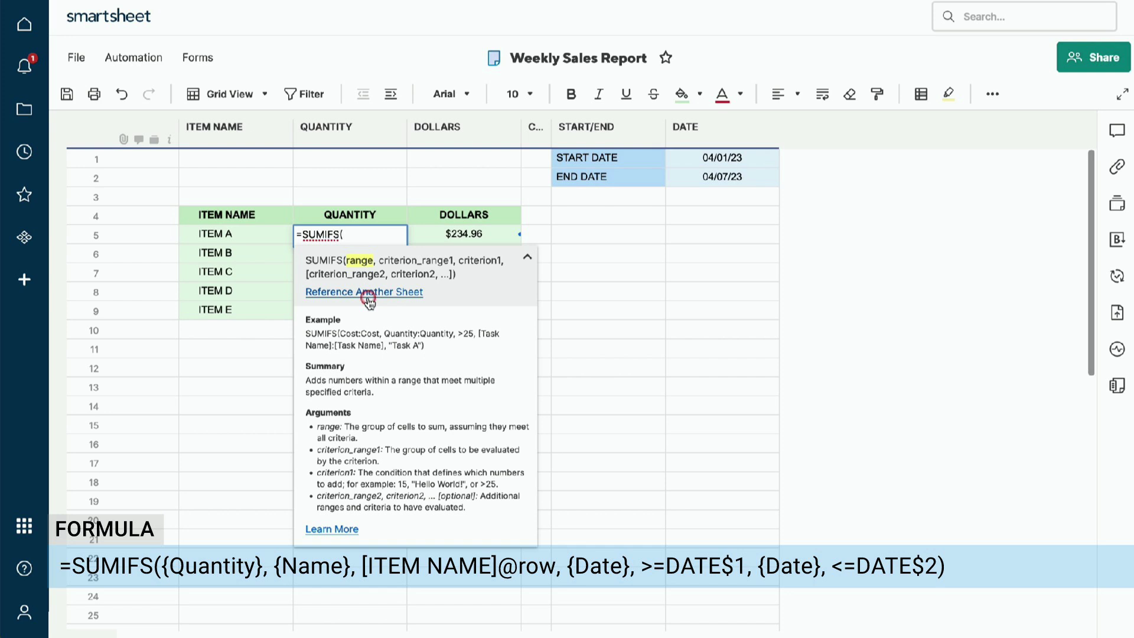
Insert a cross-sheet reference named Quantity to the Orders sheet's Order Quantity column.
left_click(369, 299)
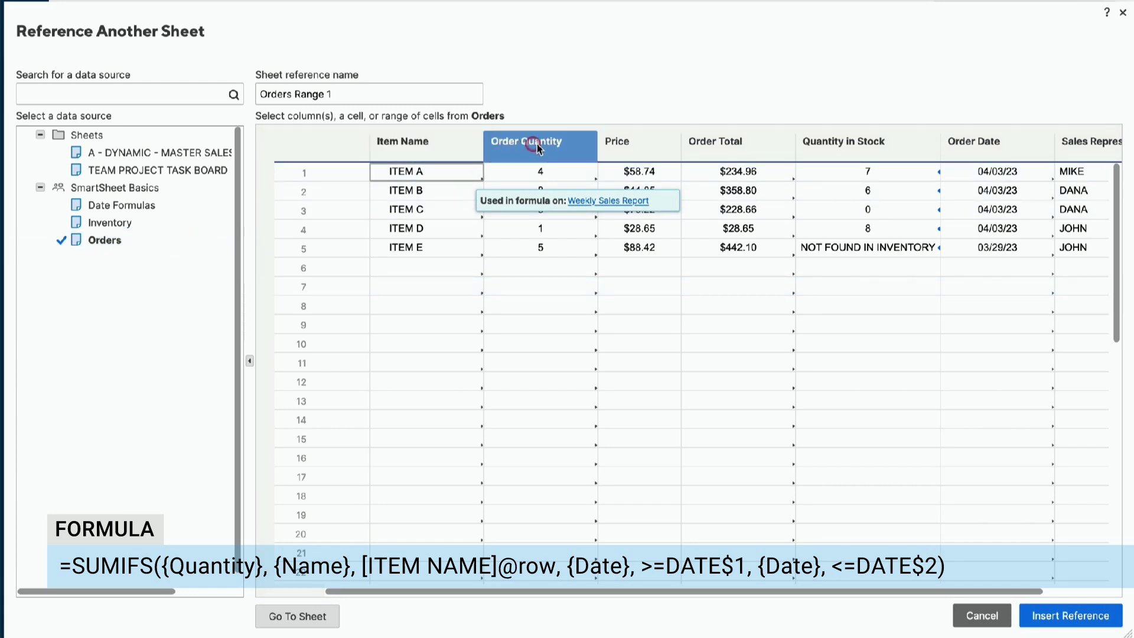
left_click(571, 151)
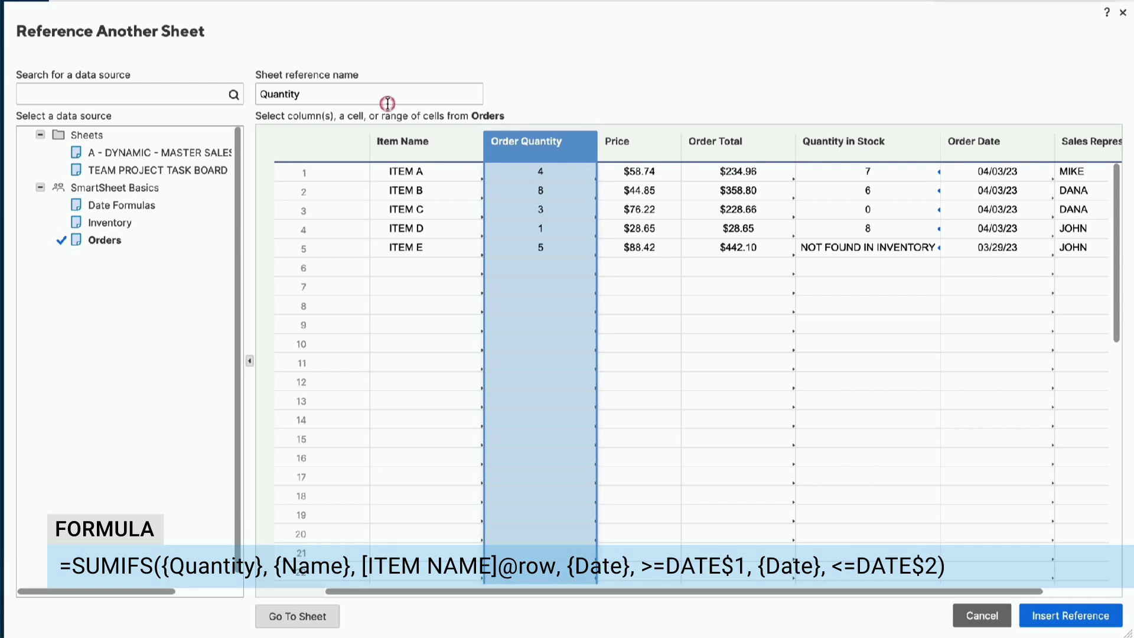
double_click(364, 96)
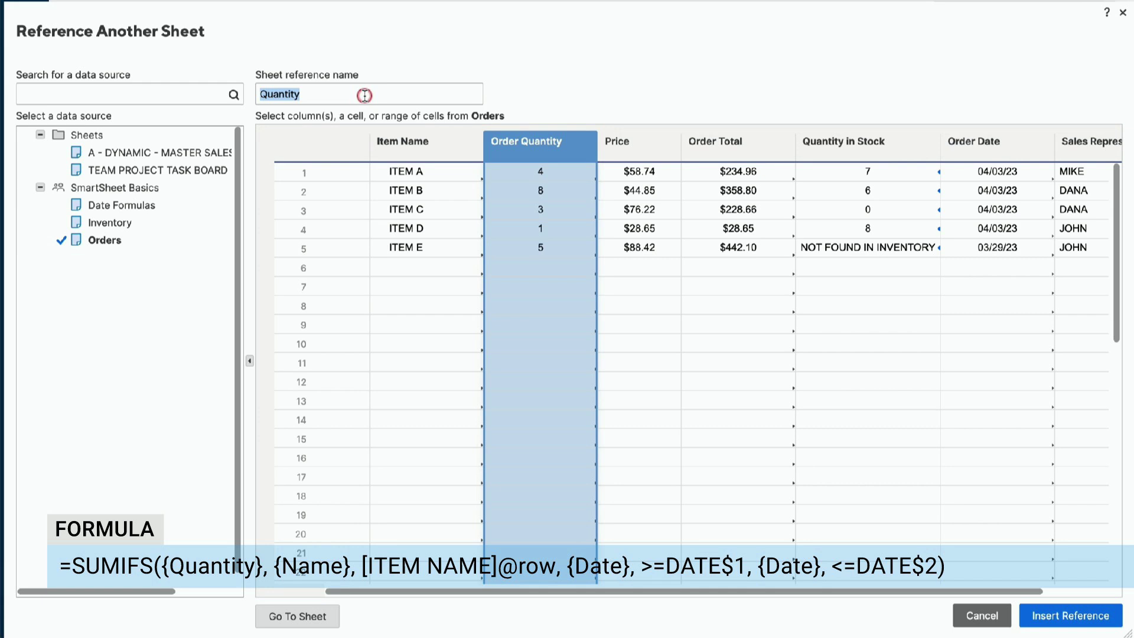
left_click(1052, 617)
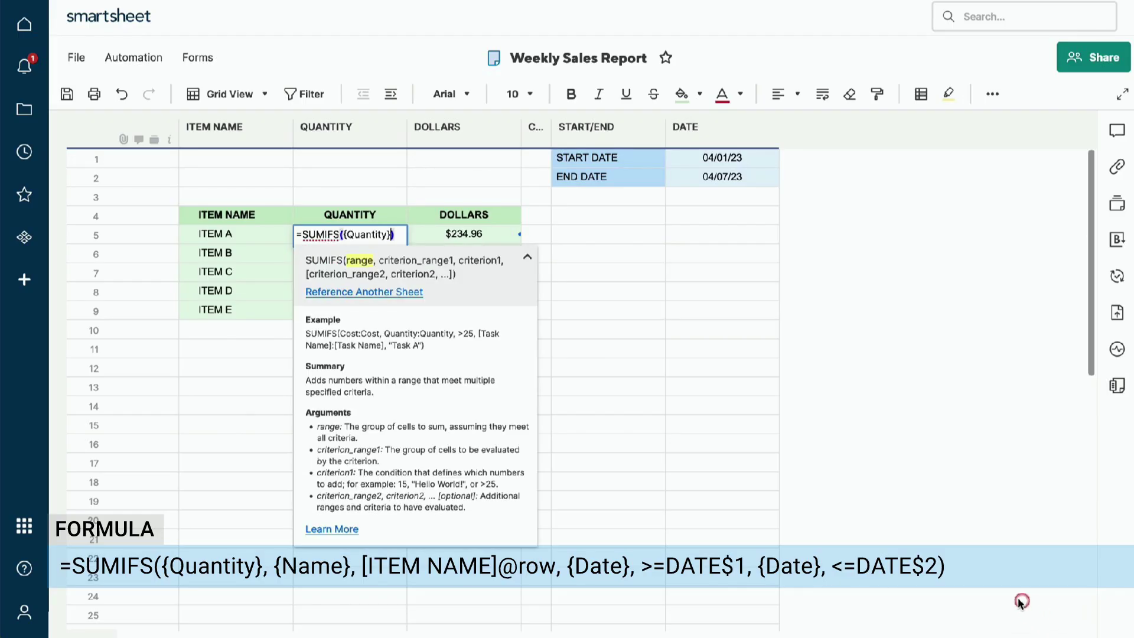
Add a {Name} reference to the Orders sheet's Item Name column as the first criterion range.
type(",")
left_click(362, 292)
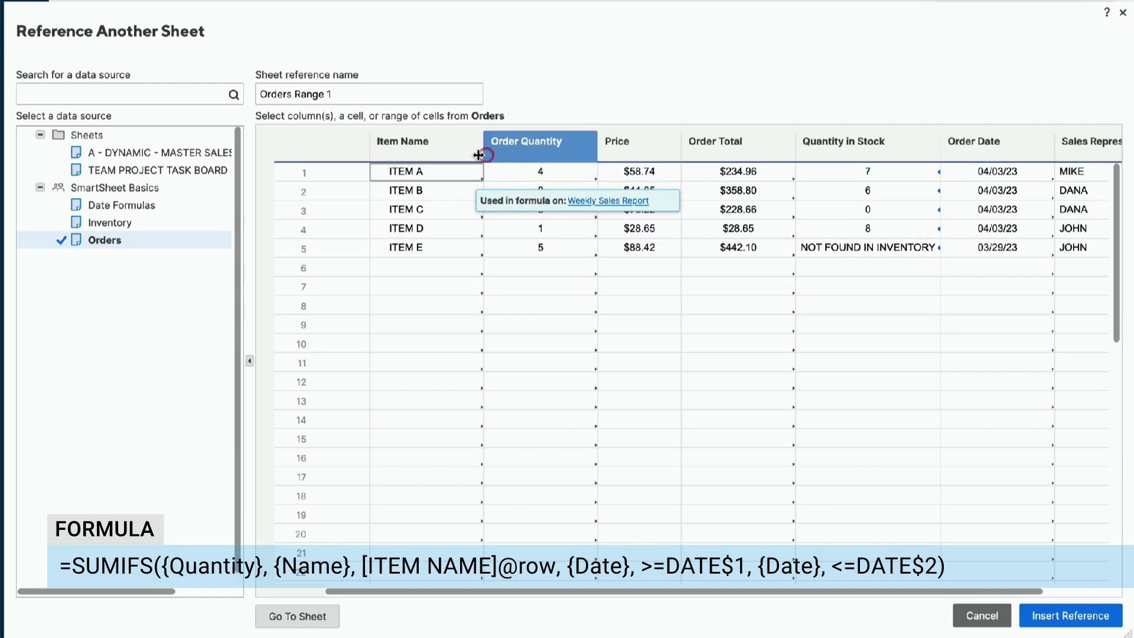
left_click(460, 149)
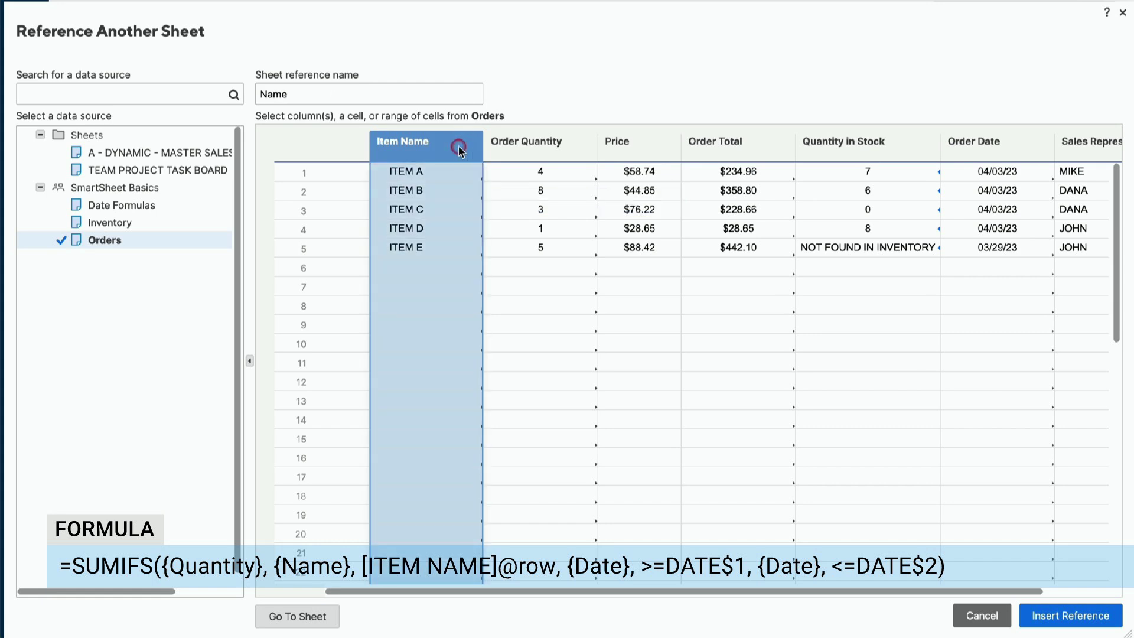
double_click(363, 95)
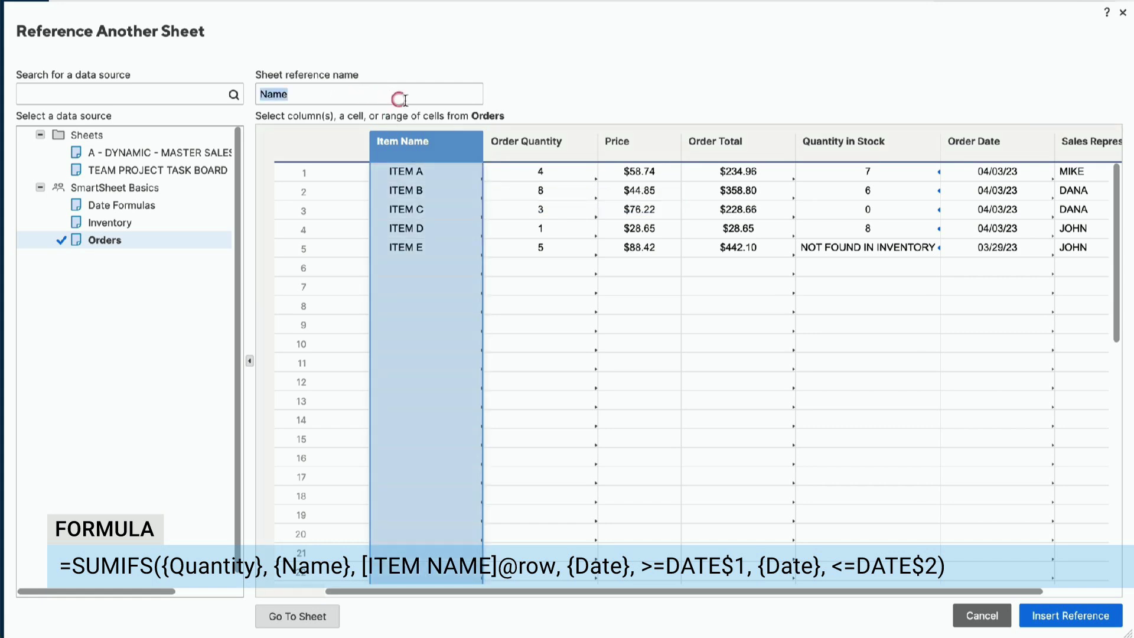
left_click(1049, 616)
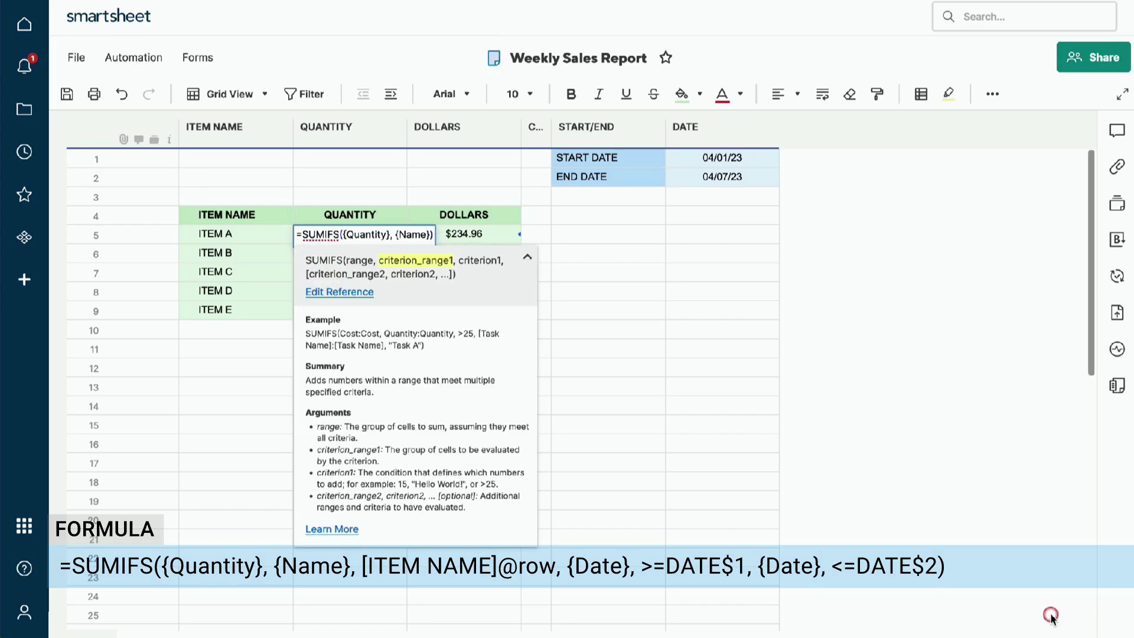
left_click(438, 235)
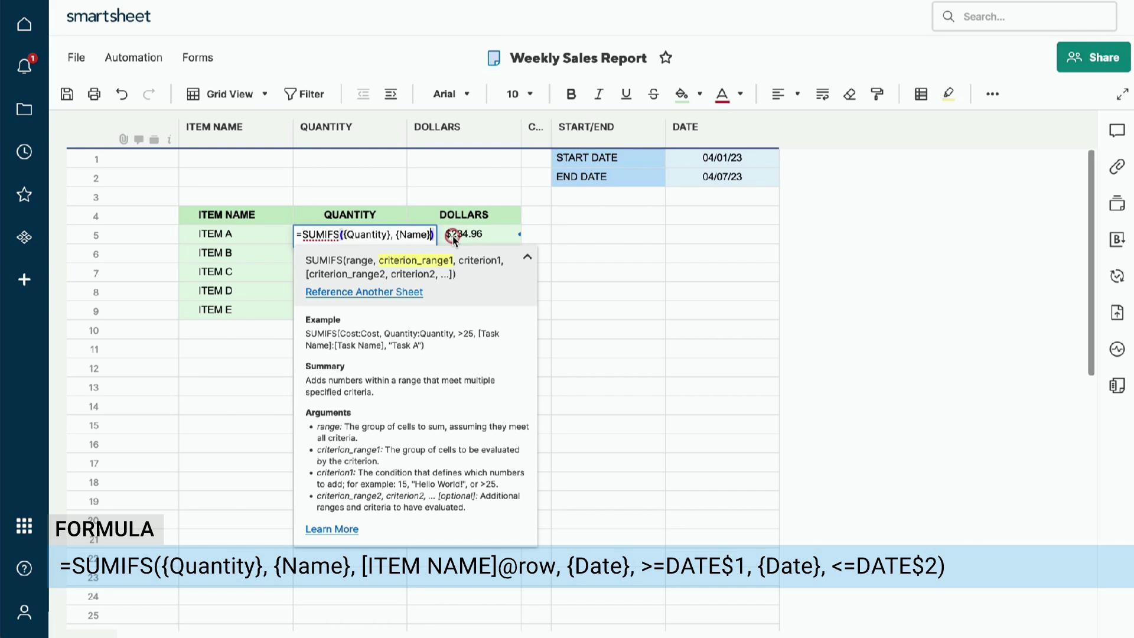
type(",")
left_click(232, 237)
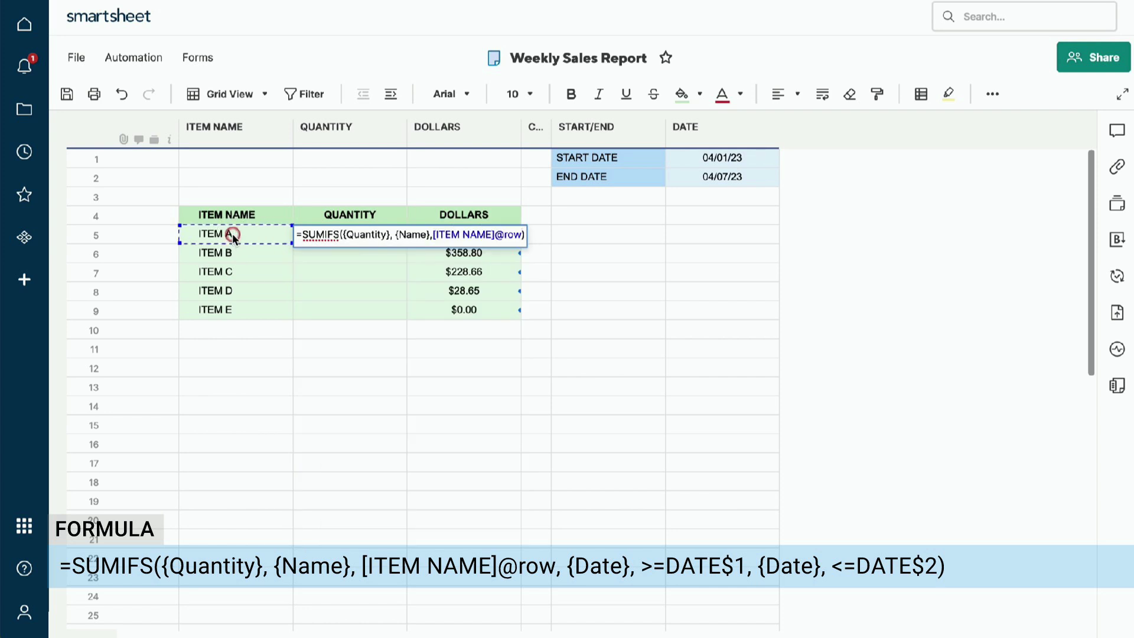
type(",")
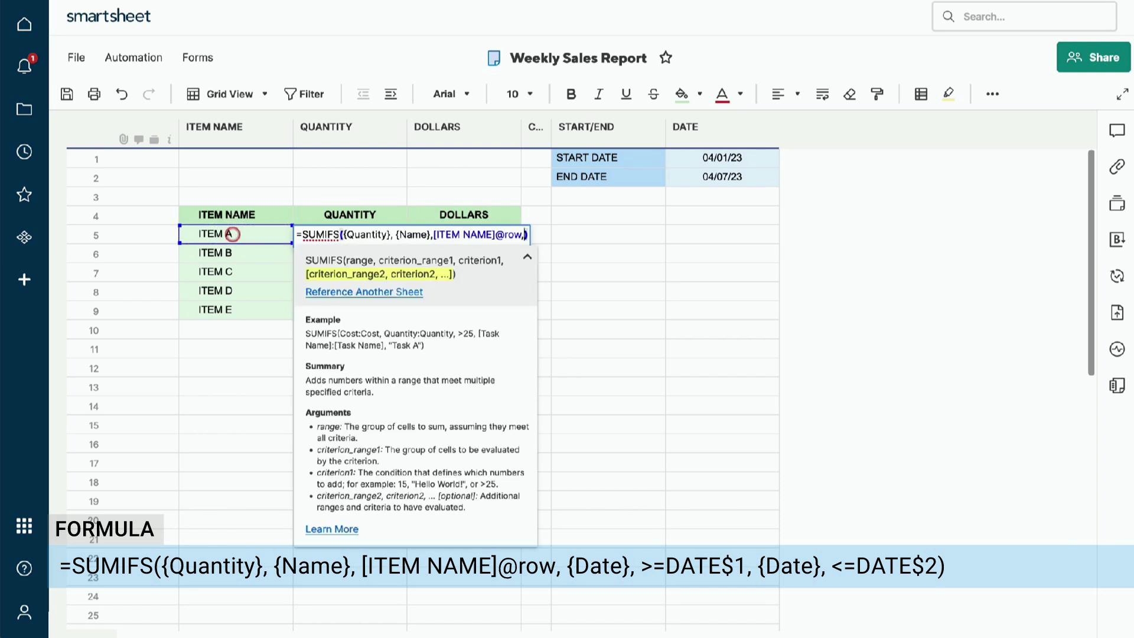
left_click(334, 292)
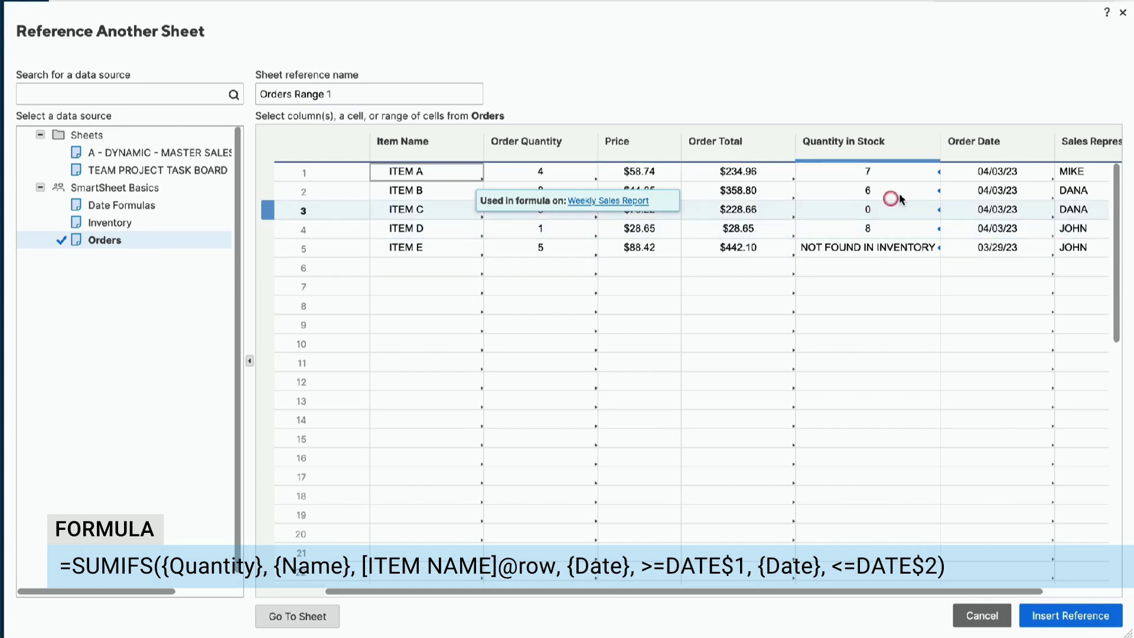
left_click(1021, 151)
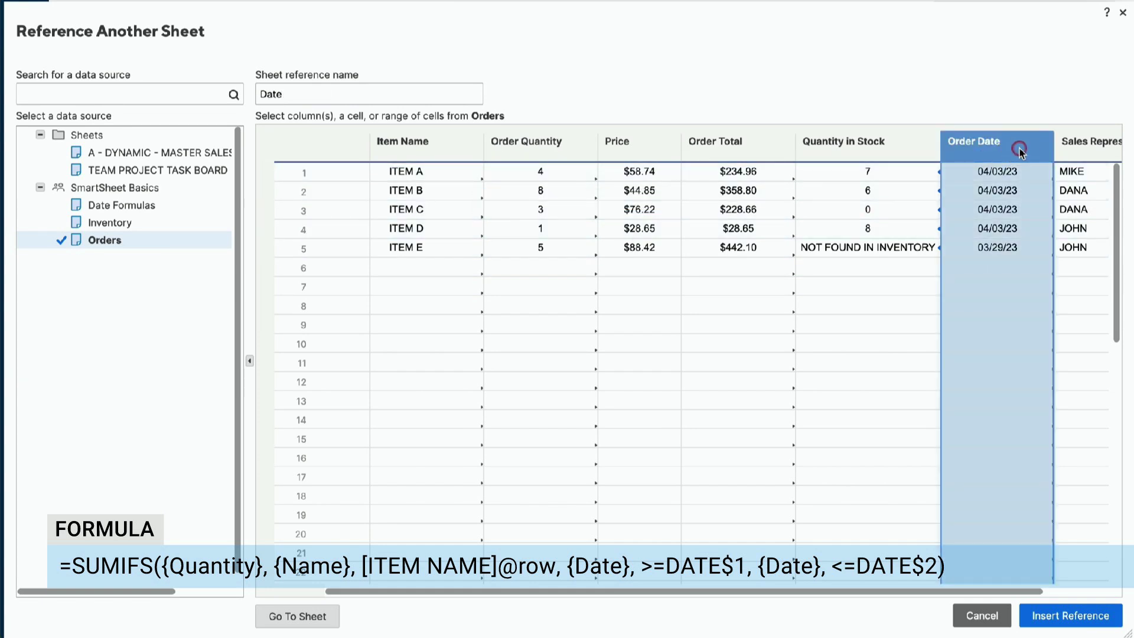
left_click(369, 91)
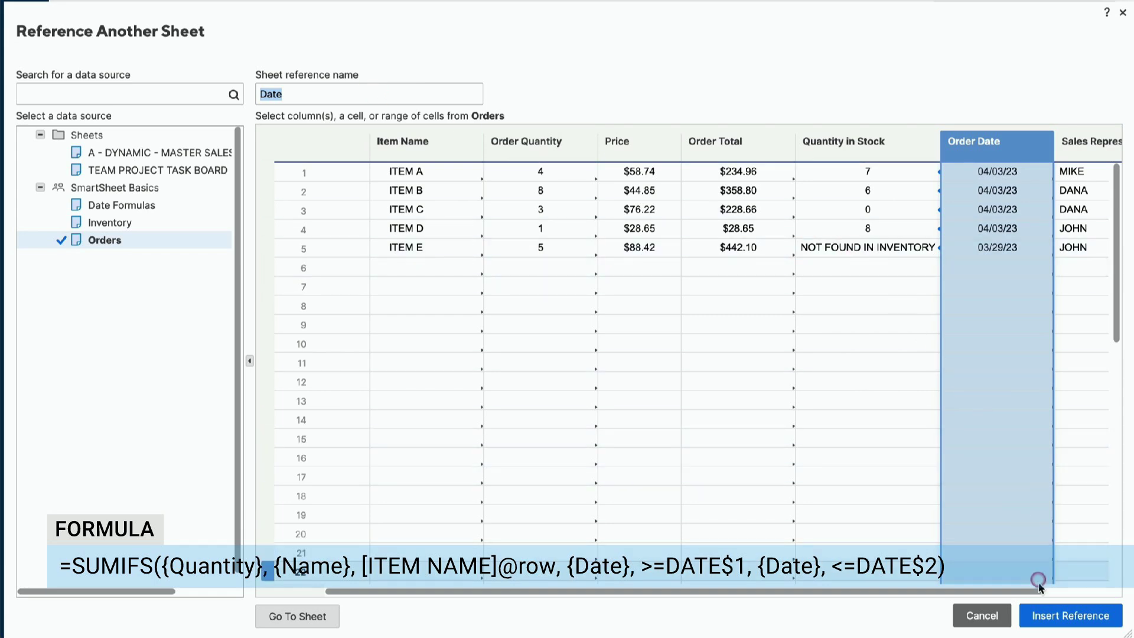
left_click(1046, 617)
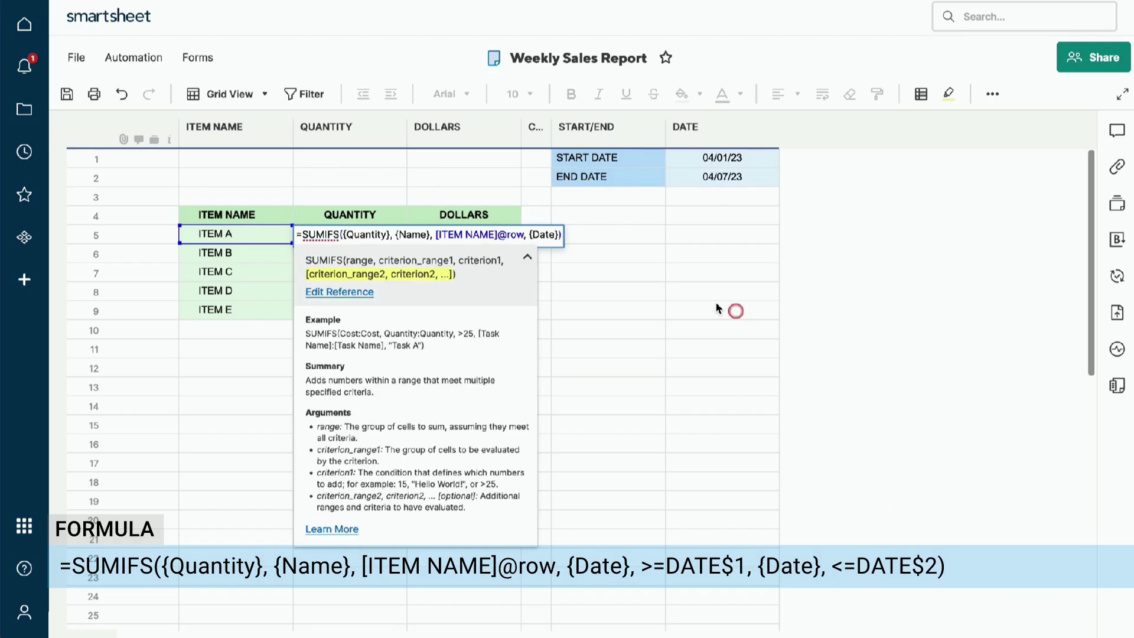
Add the >=DATE1 condition pointing to the 04/01/23 start date cell.
left_click(562, 235)
type(",")
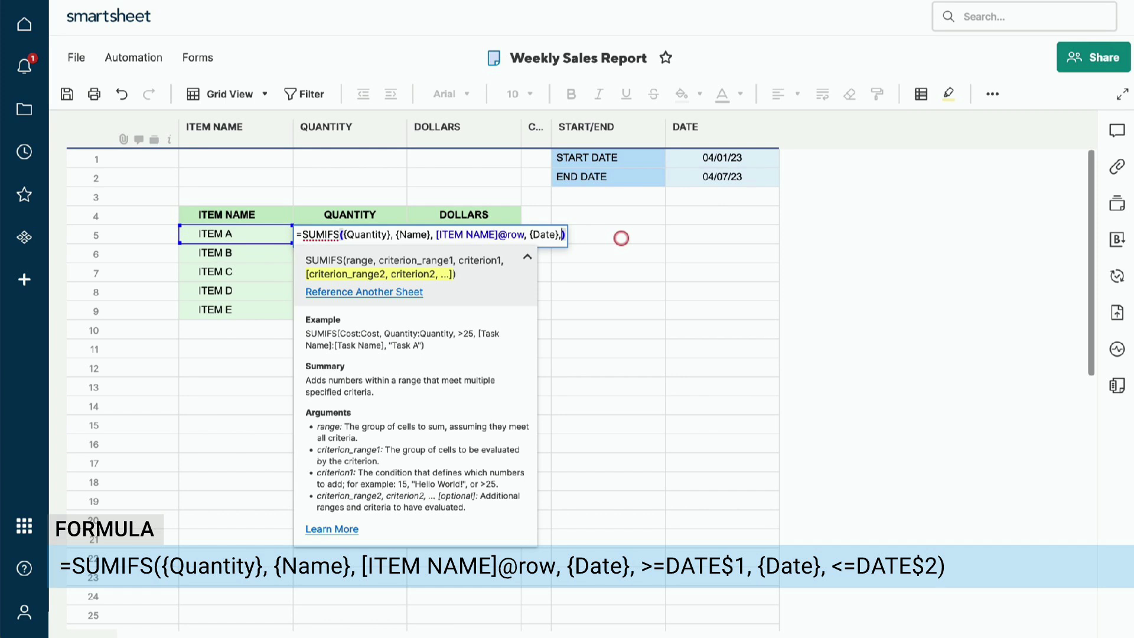
type(">=")
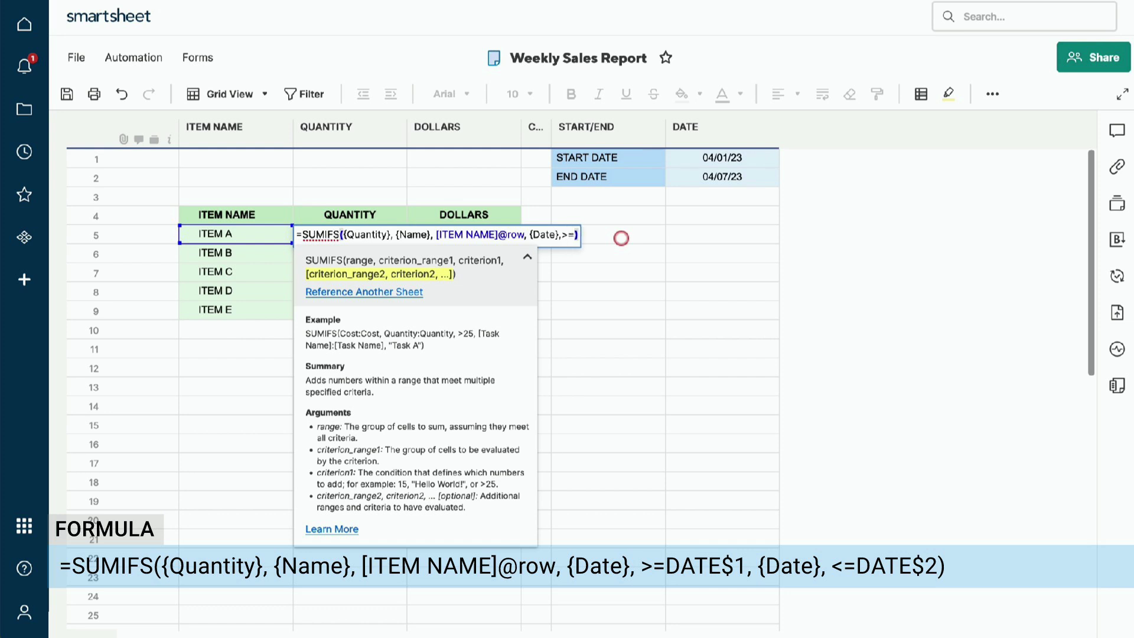
left_click(760, 160)
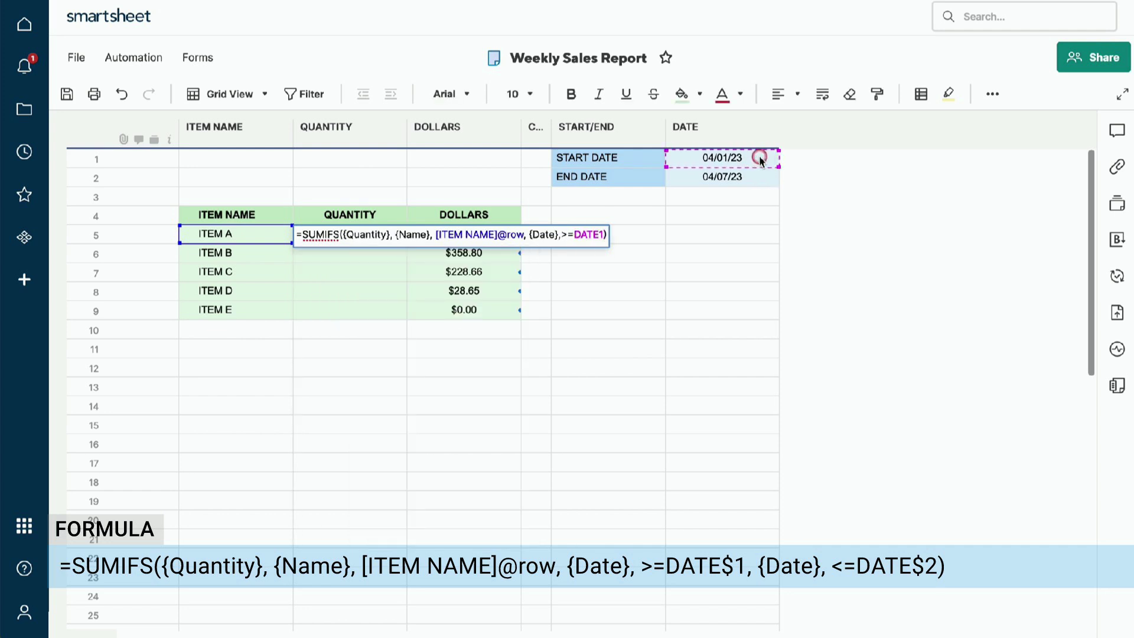
type(",")
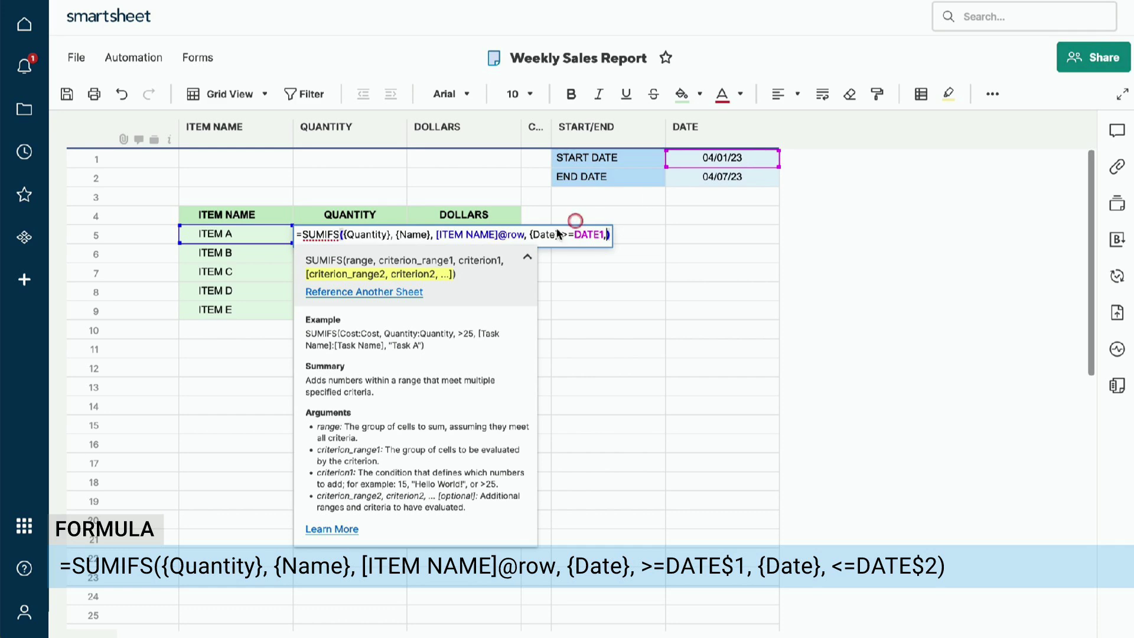
Insert a second {Date} reference to the Orders sheet's Order Date column after >=DATE1.
left_click(394, 292)
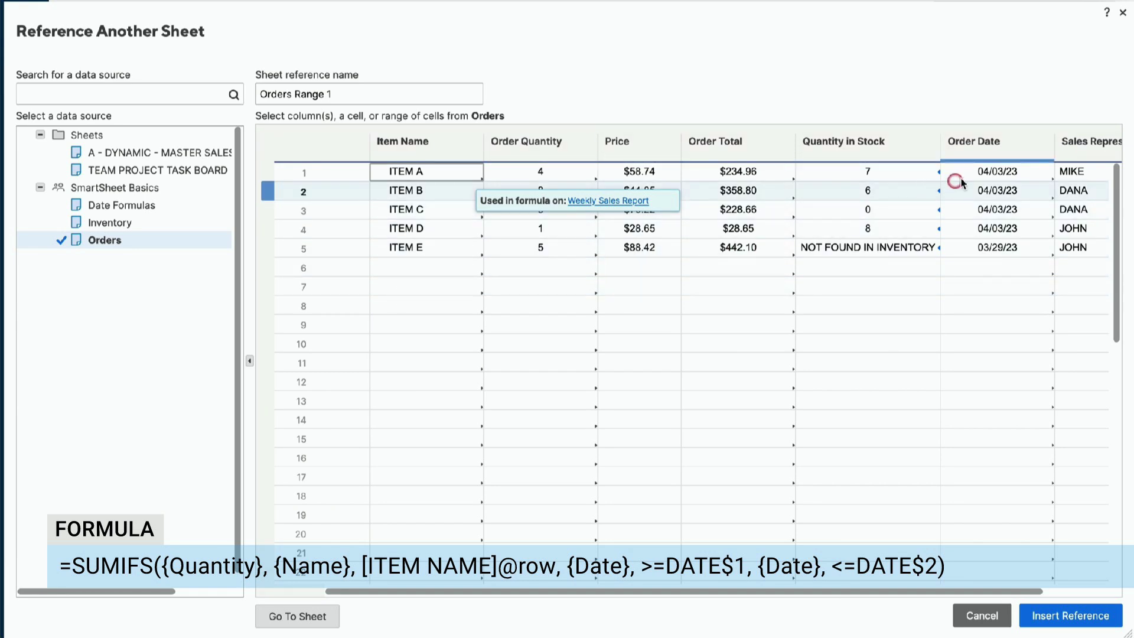
left_click(1011, 148)
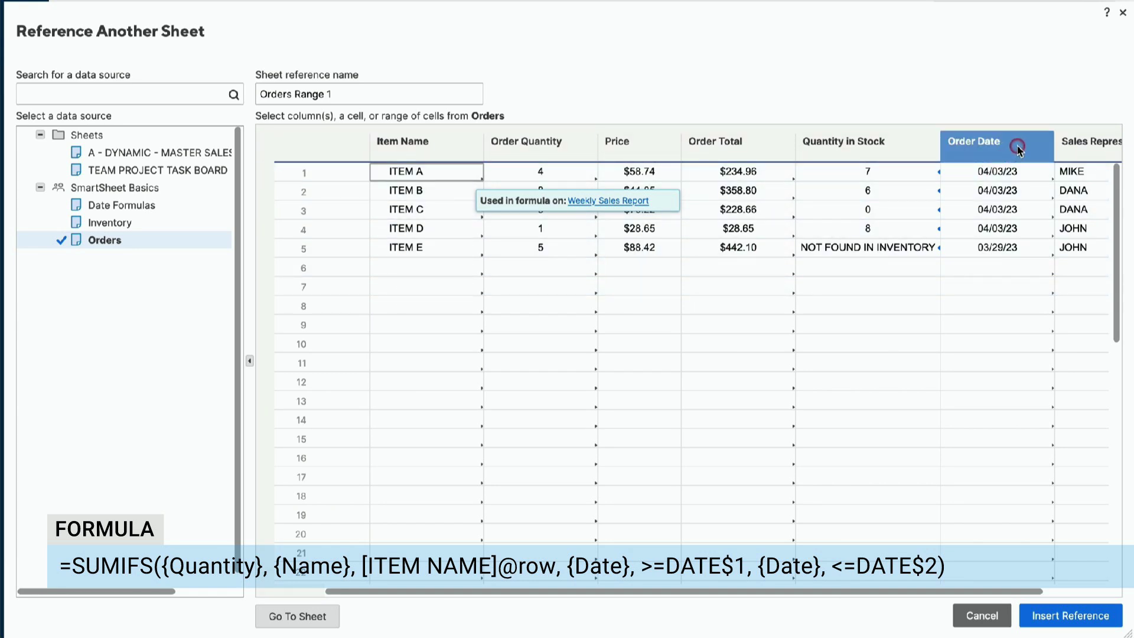
left_click(1018, 148)
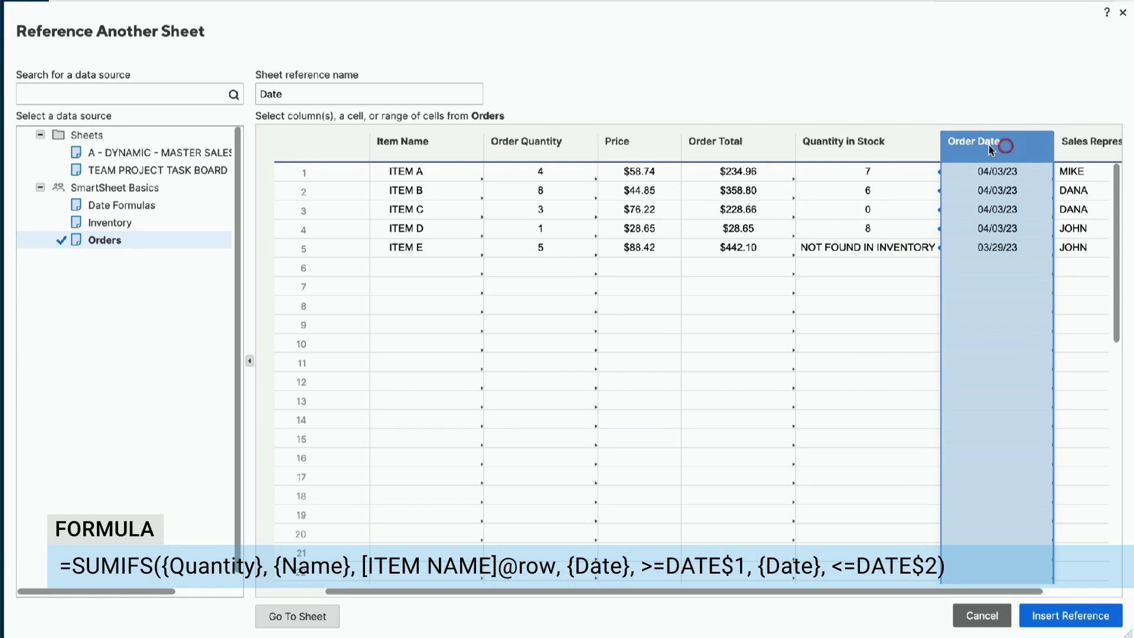
double_click(329, 98)
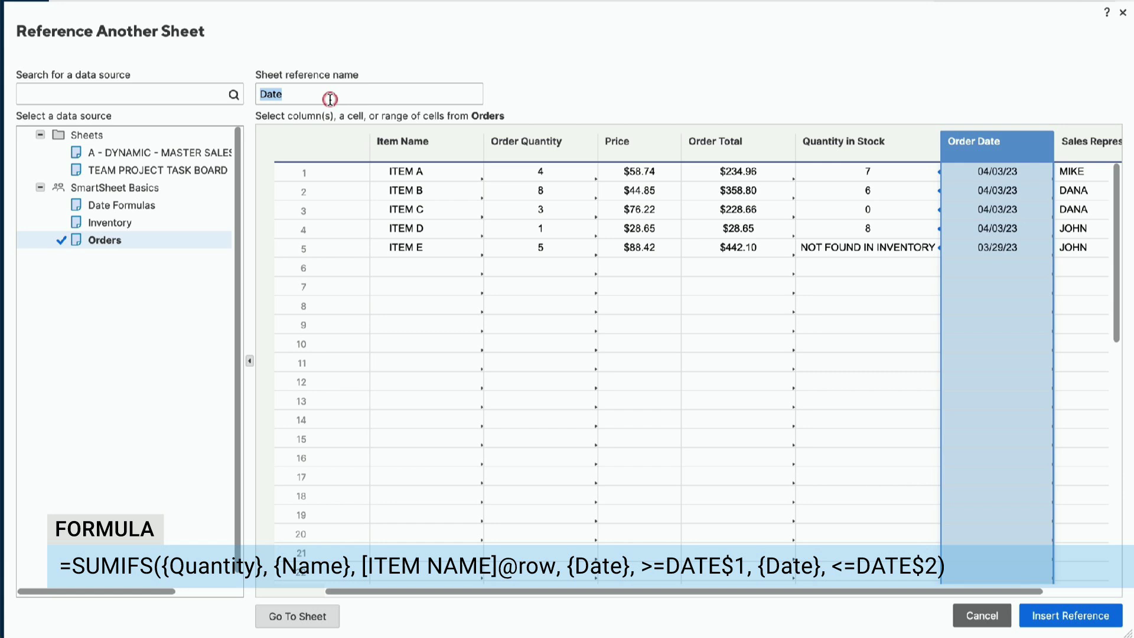
left_click(1055, 622)
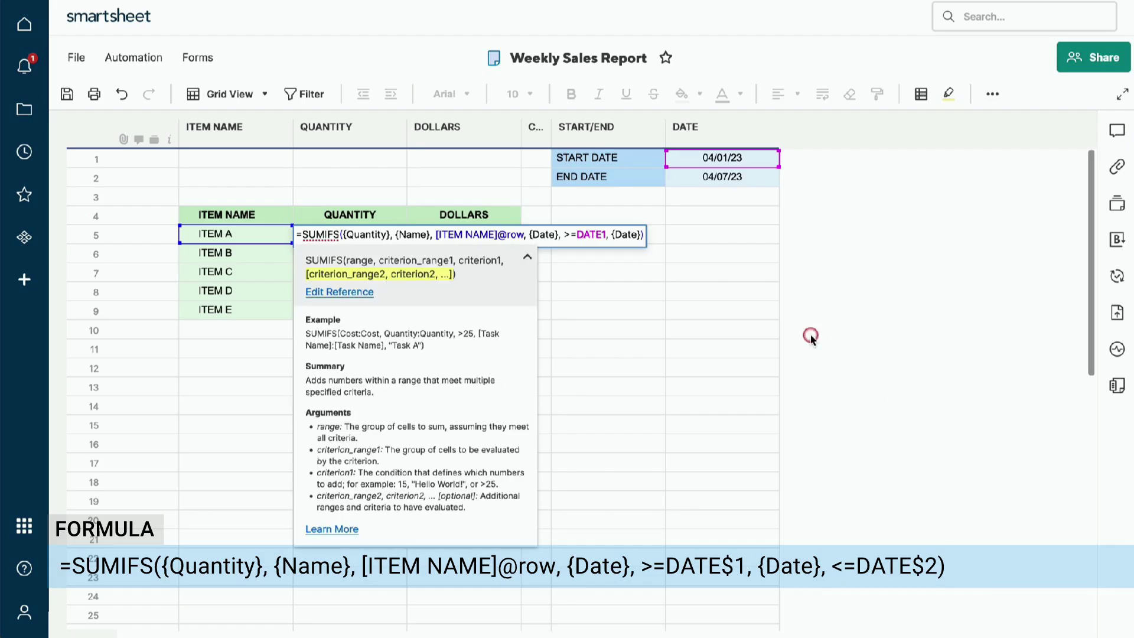
Add the <=DATE2 end-date condition and commit, so ITEM A's QUANTITY shows 4.
left_click(643, 234)
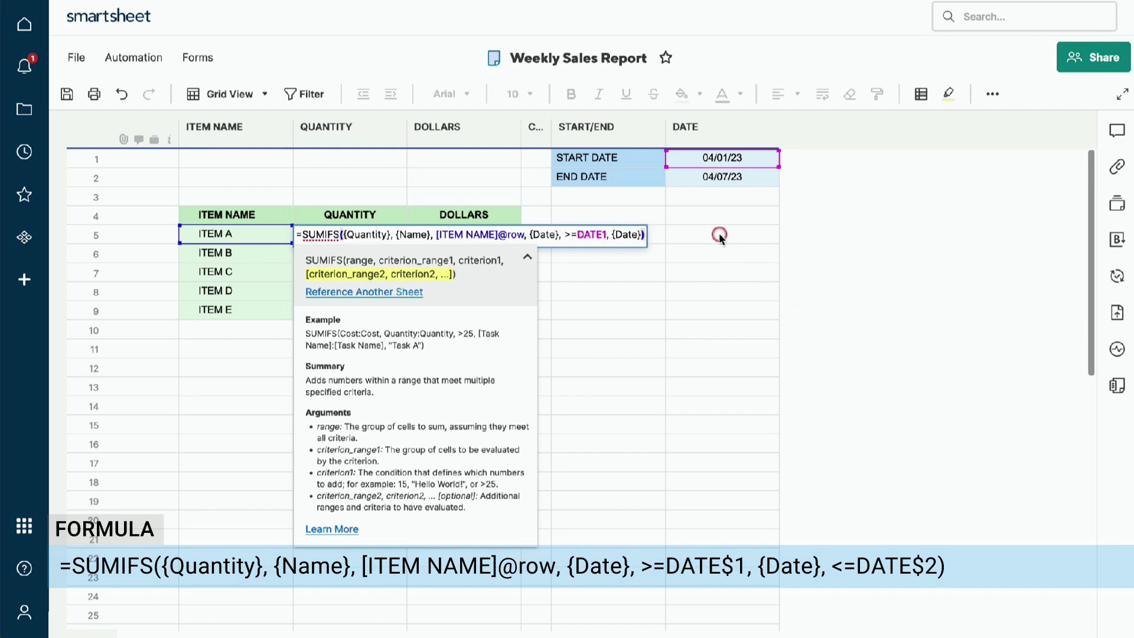
type(",")
type("<=")
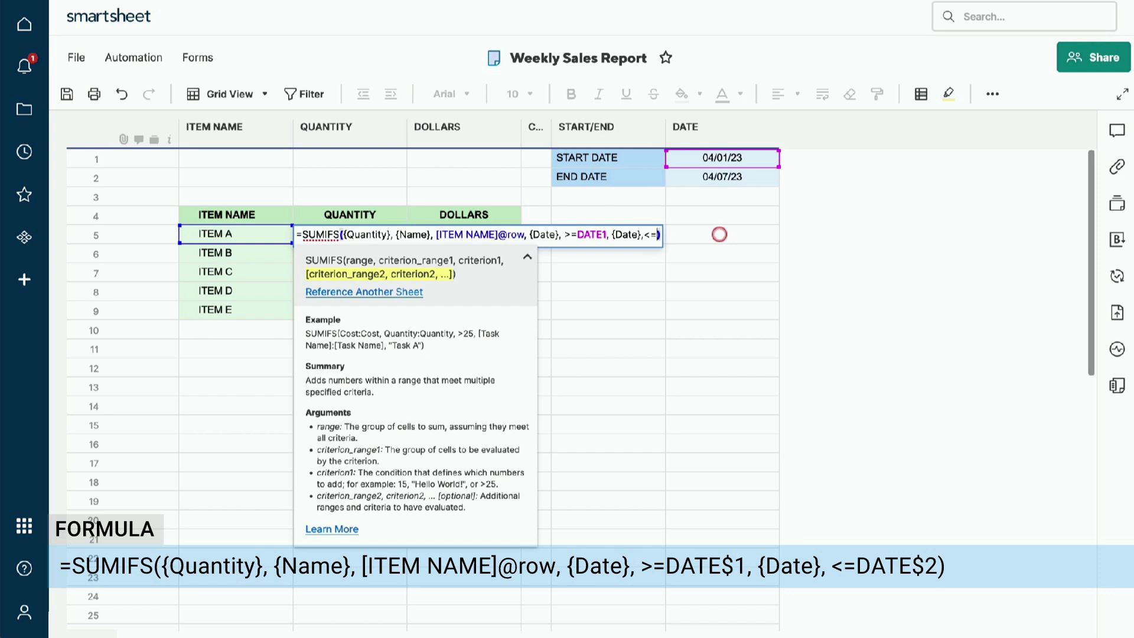
left_click(756, 177)
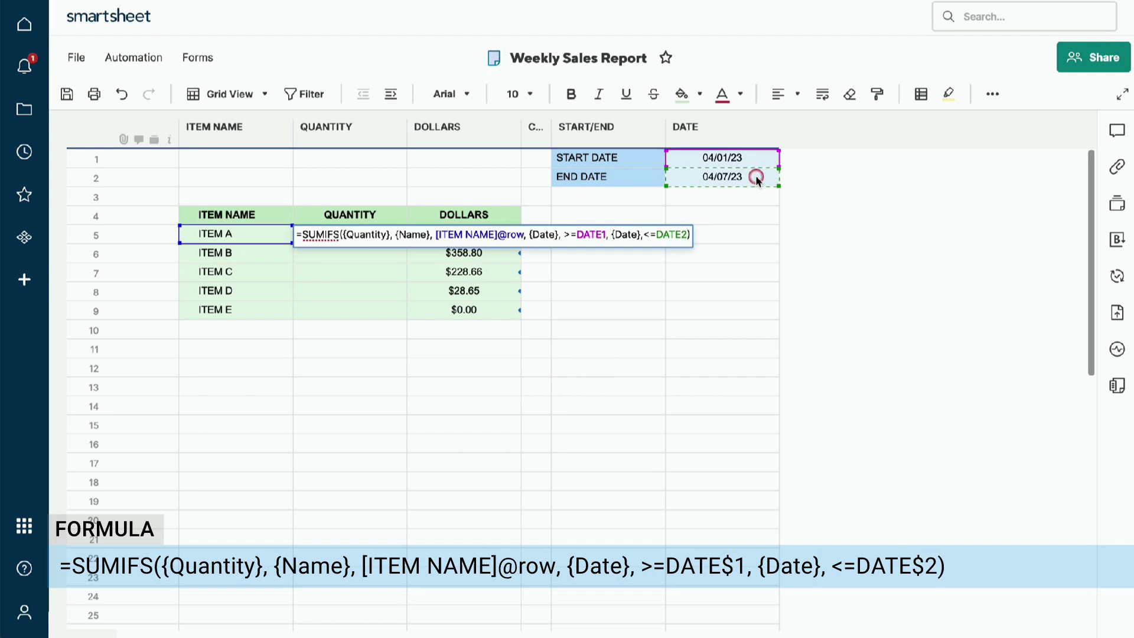
key("Return")
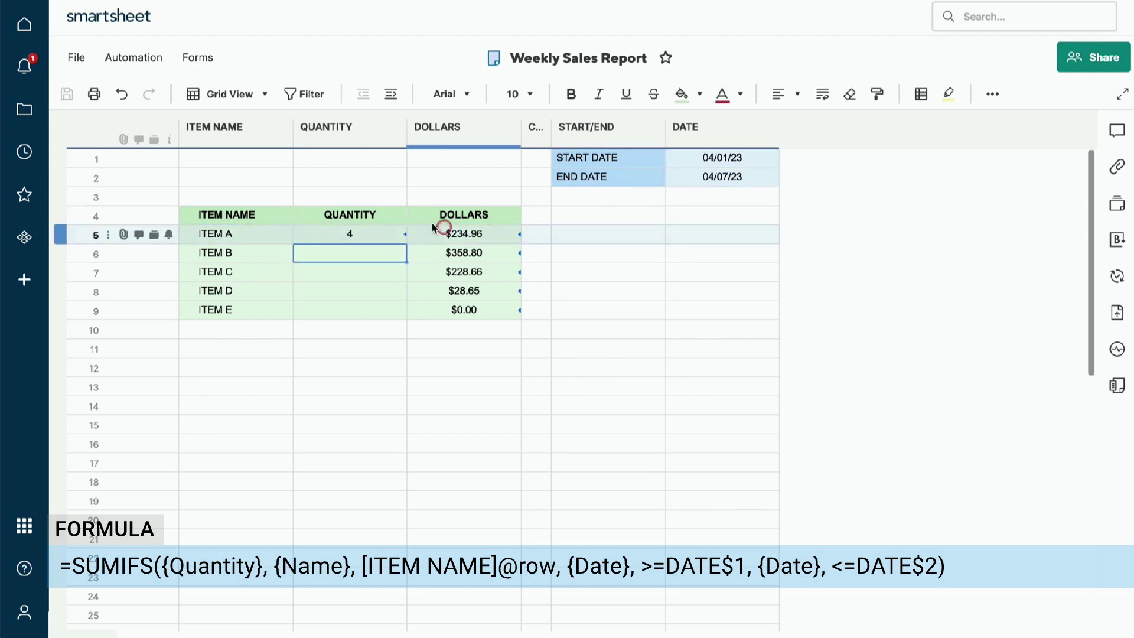
Change the date bounds in ITEM A's formula to absolute rows, DATE$1 and DATE$2.
left_click(364, 233)
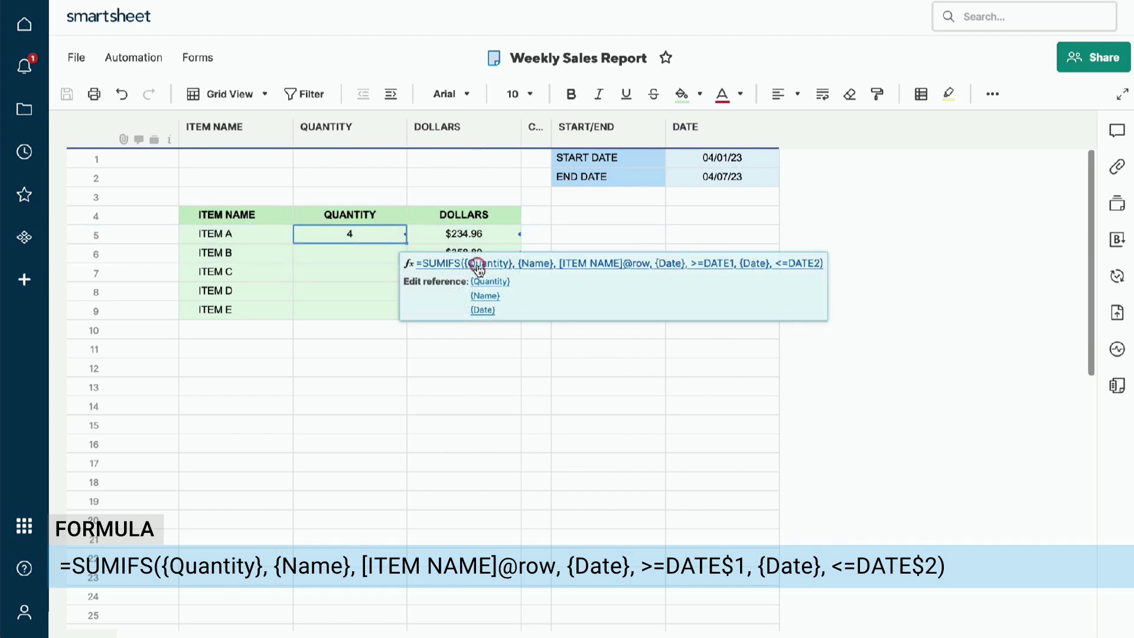
left_click(479, 266)
left_click(592, 247)
left_click(654, 238)
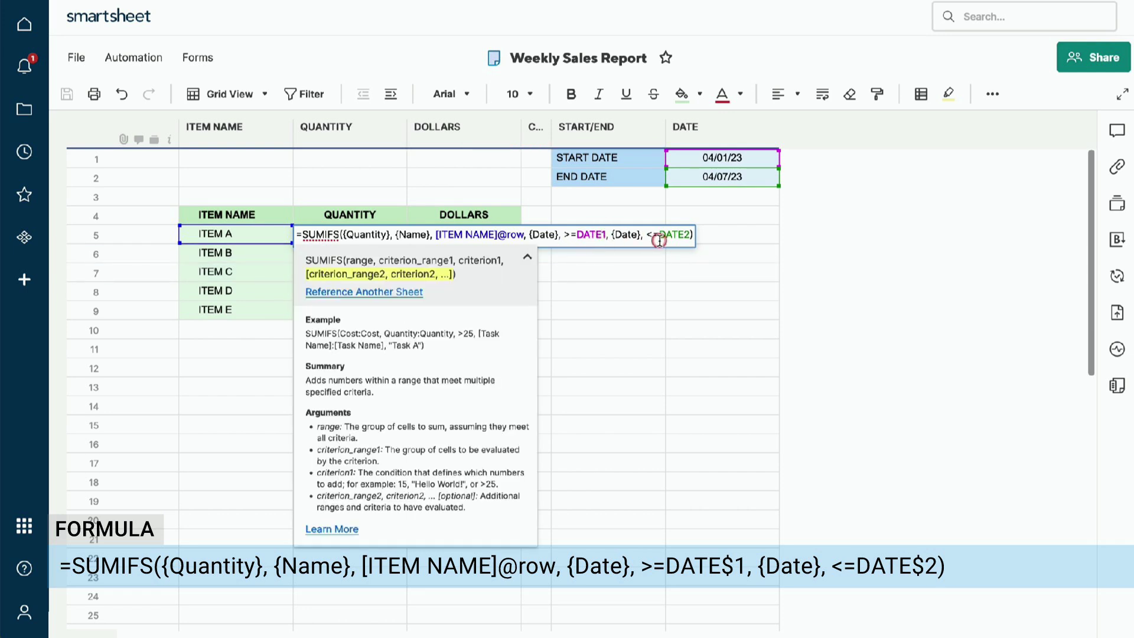
type("$")
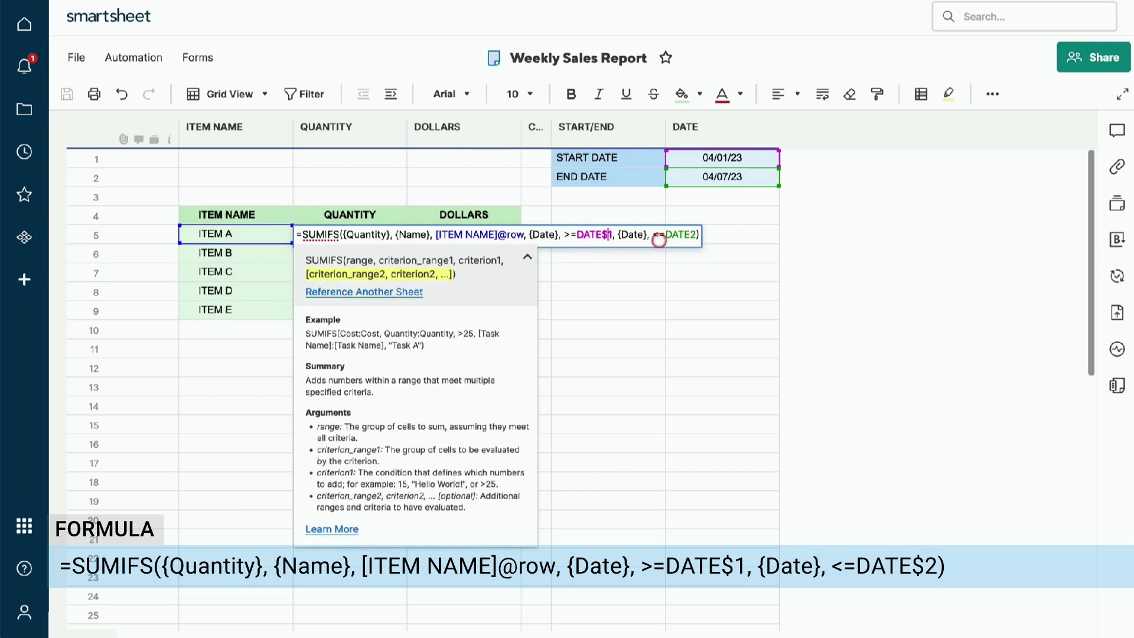
left_click(690, 234)
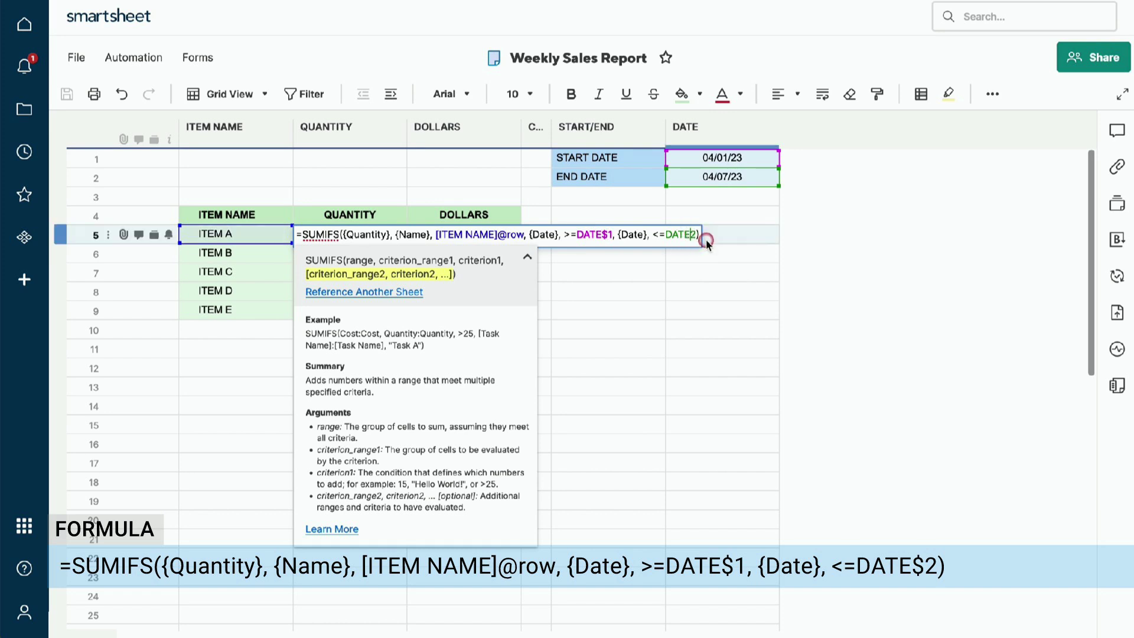
type("$")
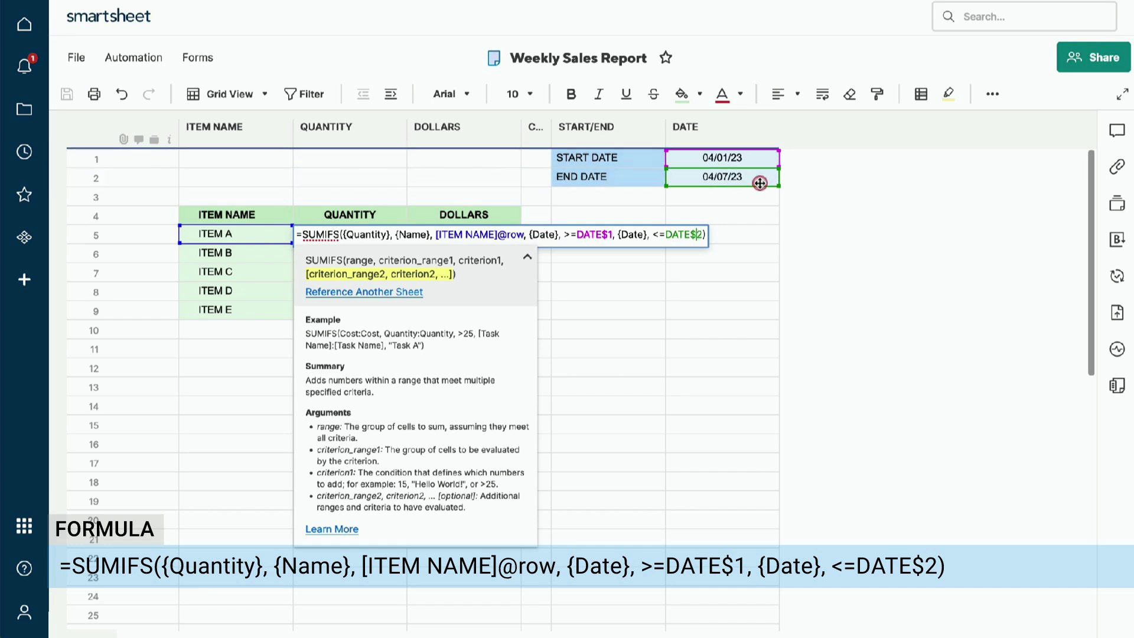
Copy ITEM A's formula into ITEM B–E QUANTITY cells, giving 8, 3, 1 and 0.
key("Return")
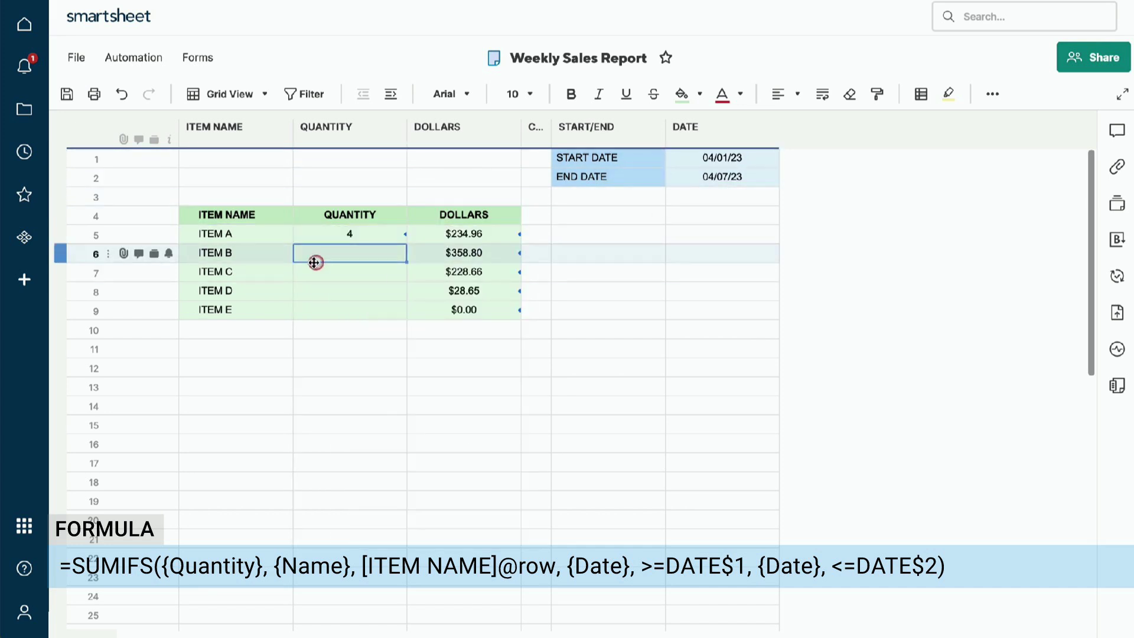
left_click(332, 232)
key("ctrl+c")
left_click_drag(334, 306, 342, 253)
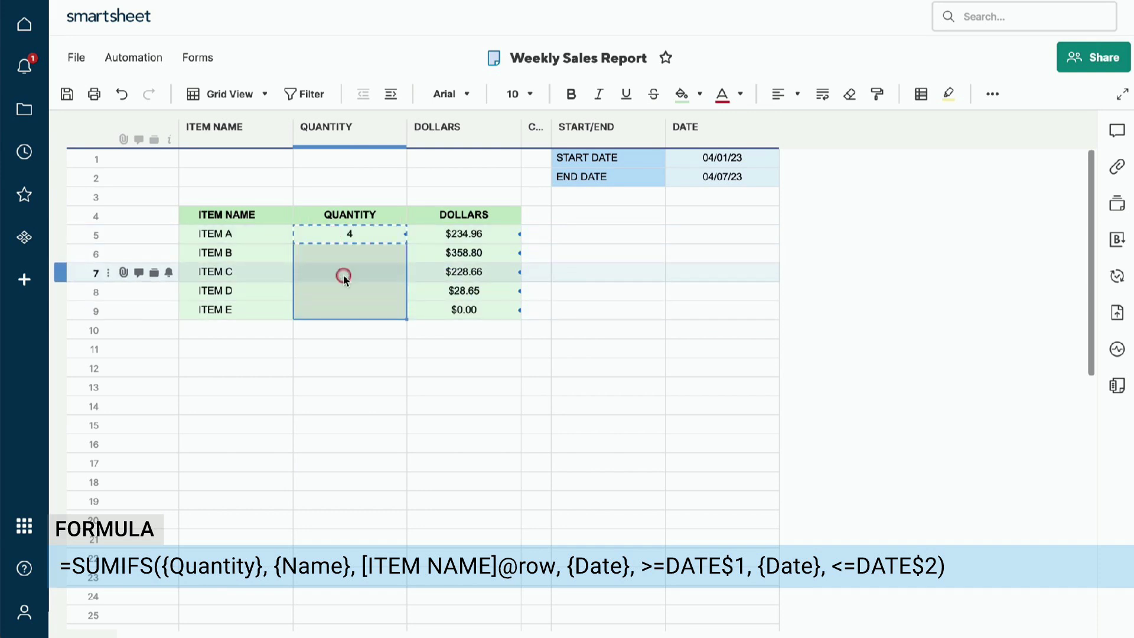
key("ctrl+v")
left_click(384, 384)
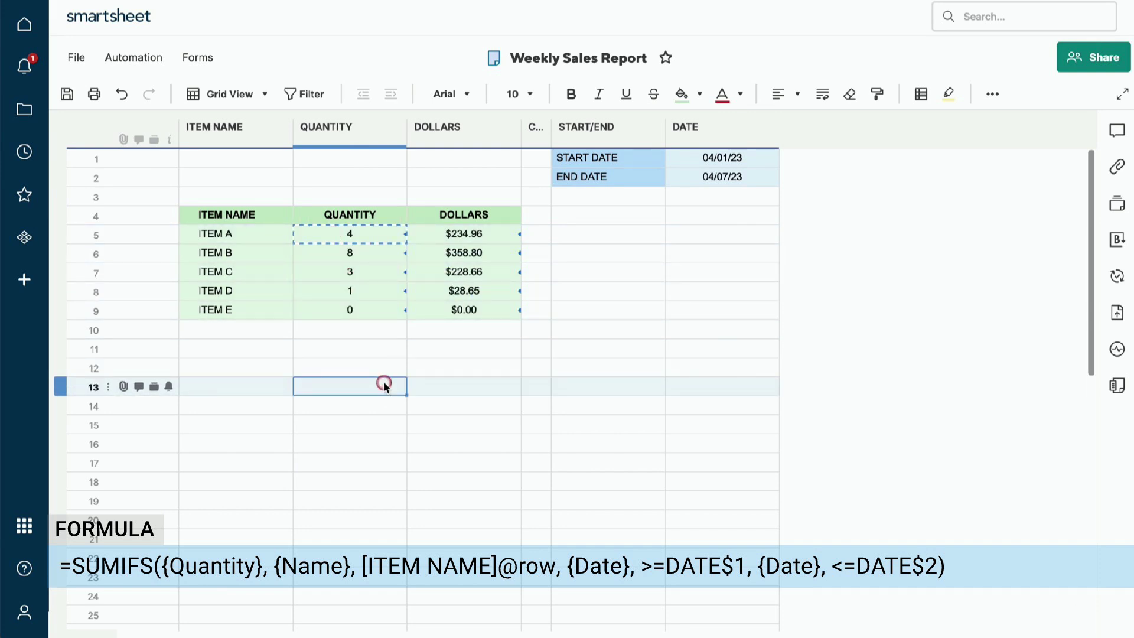